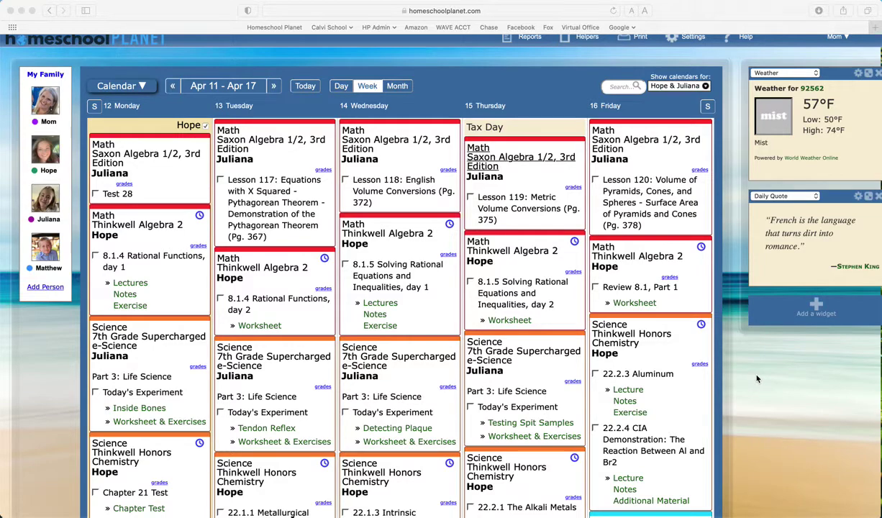
Open the Reports menu from the Apr 11 – Apr 17 weekly calendar.
scroll(749, 364, up, 1)
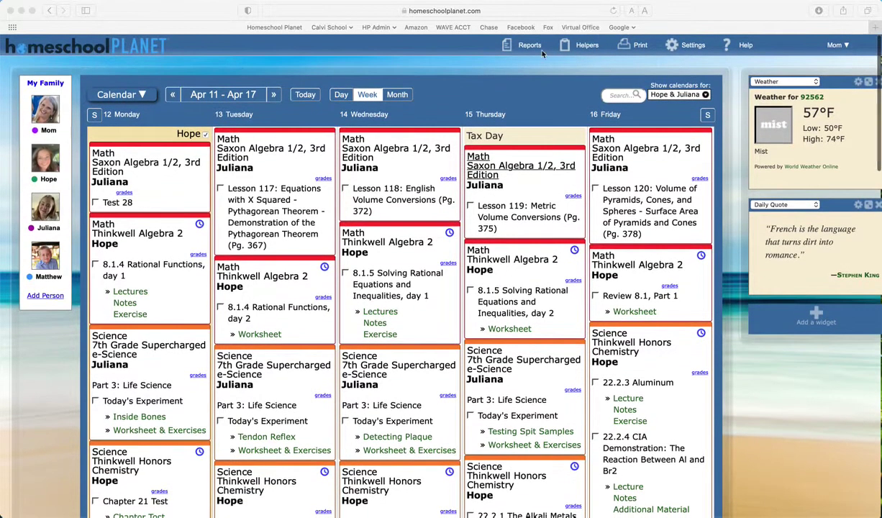
click(531, 47)
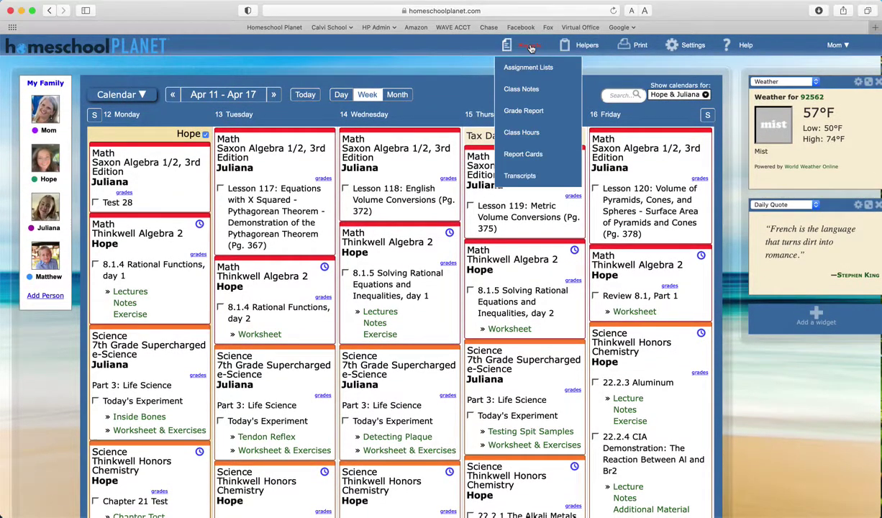
Open Transcripts from Reports and start a new transcript for the first student.
click(511, 175)
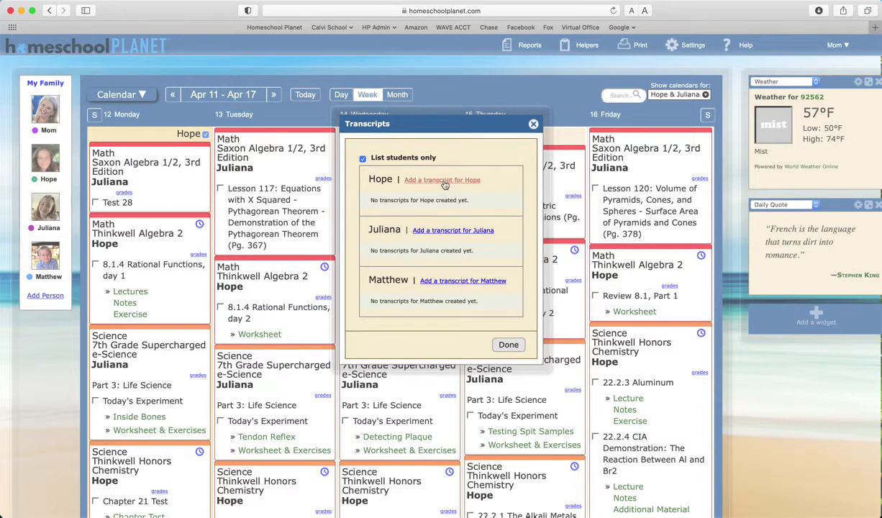
click(444, 180)
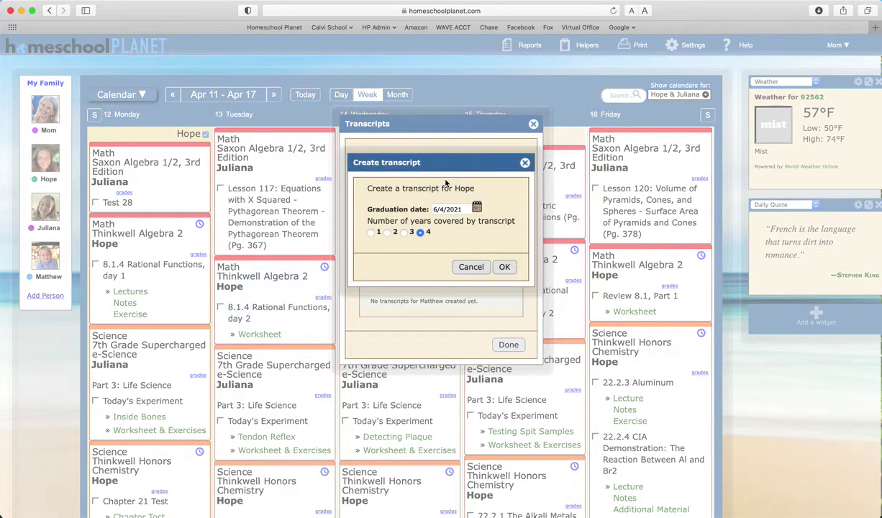
Set the first student's graduation date to 6/4/2022 and confirm the four-year transcript.
click(465, 209)
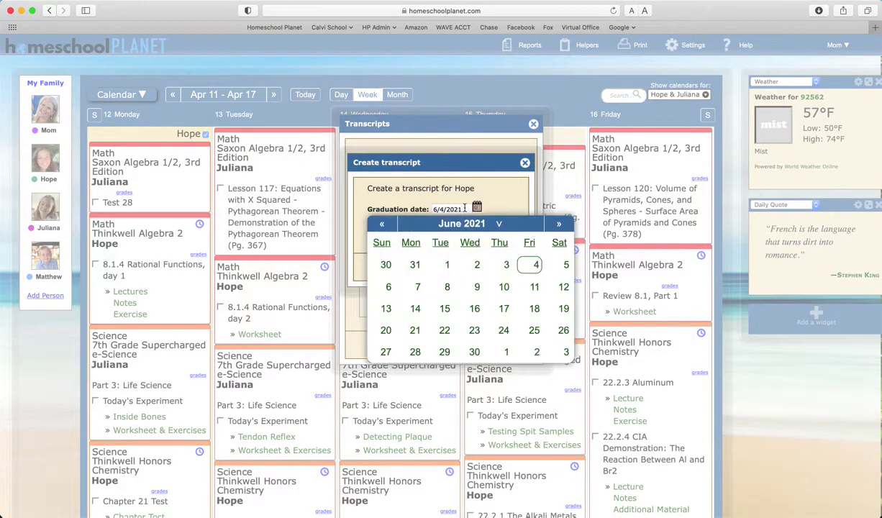
key(BackSpace)
text(2)
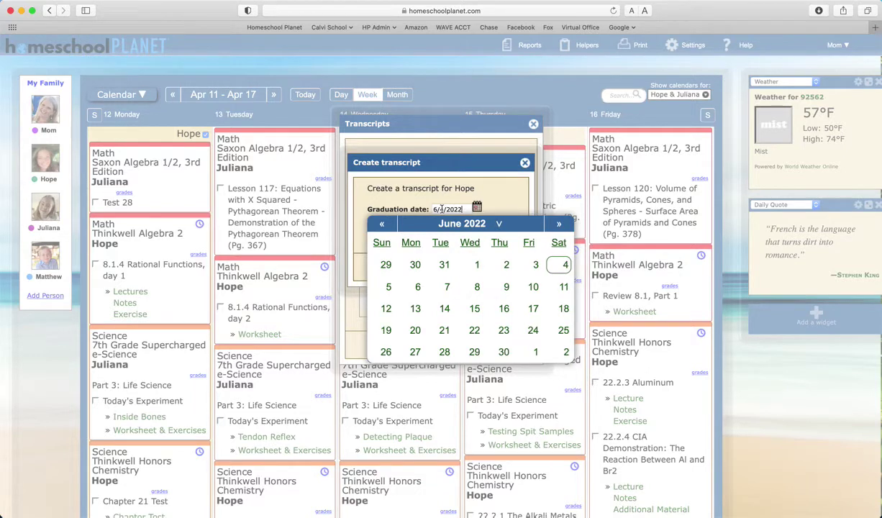
click(565, 266)
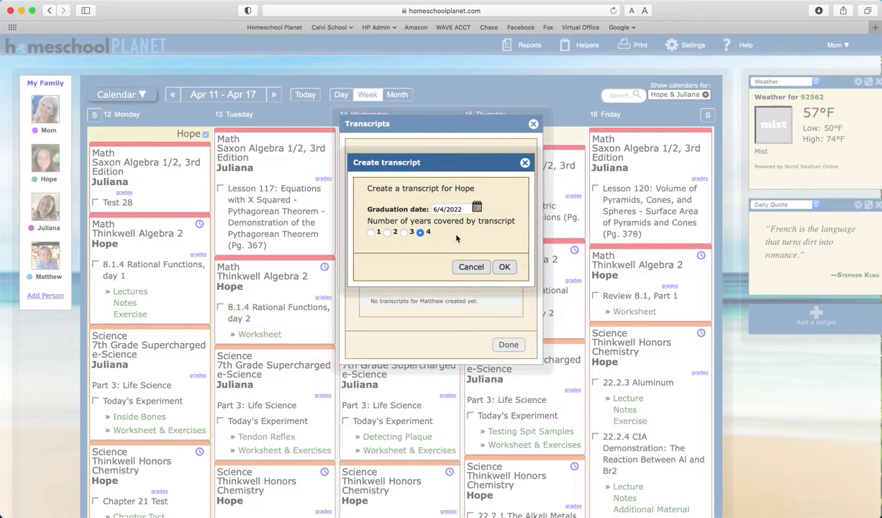
click(507, 267)
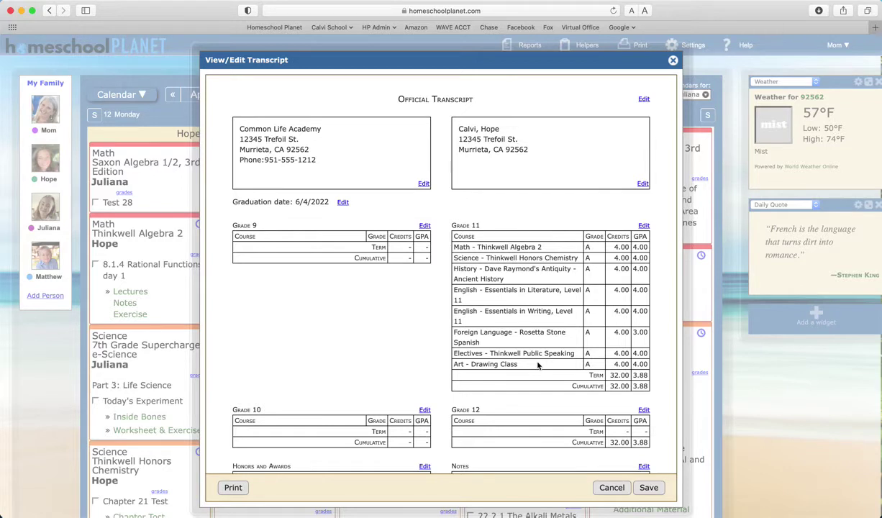
Append 'of Academic Achievement' to the heading, making it 'Official Transcript of Academic Achievement'.
click(644, 100)
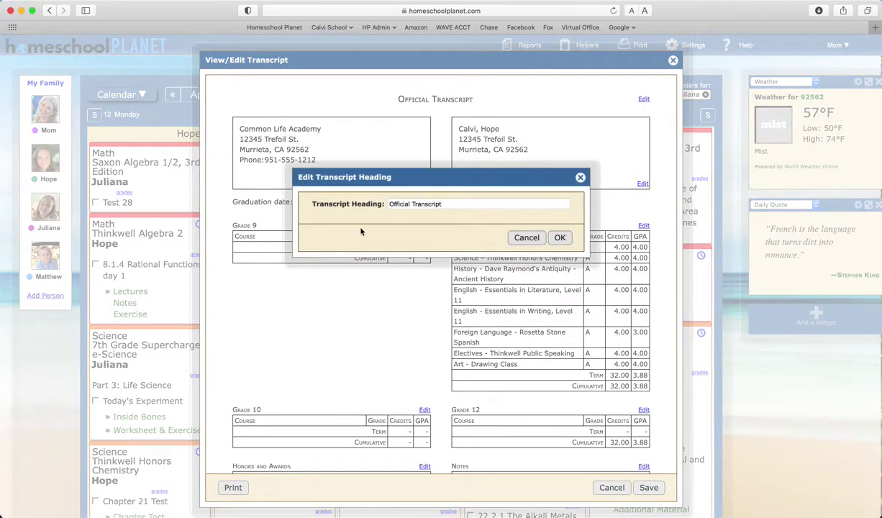
scroll(403, 216, right, 1)
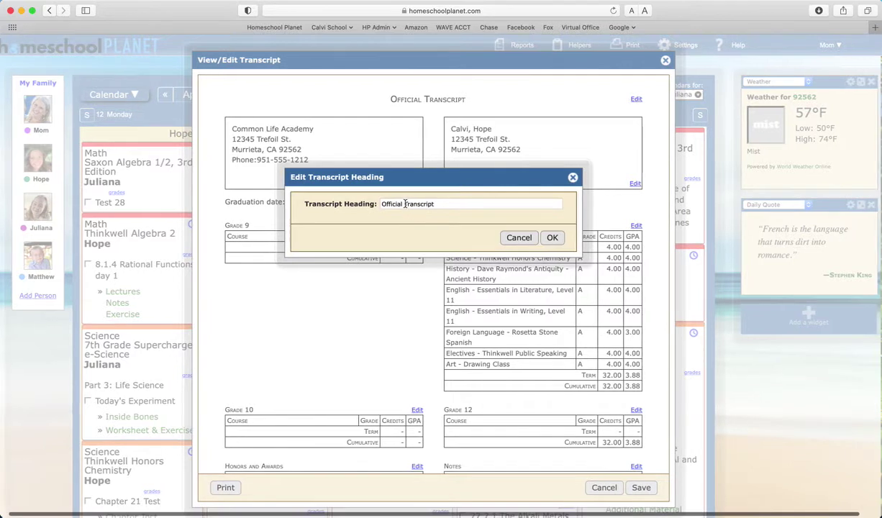
click(404, 204)
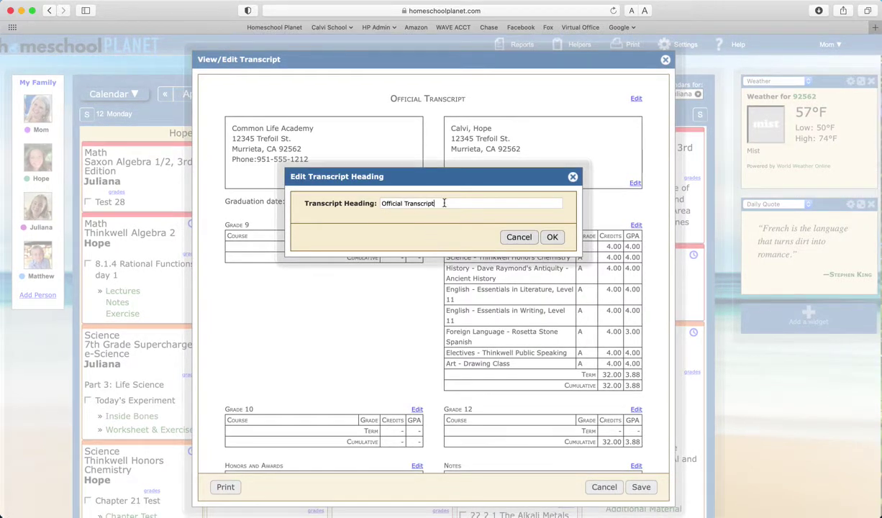
click(444, 203)
text(of Academic Achievement)
click(554, 237)
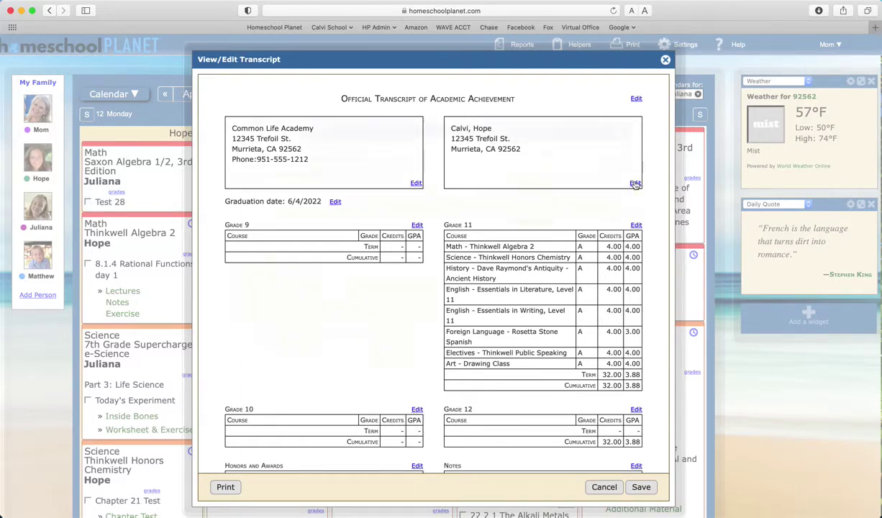
Enter the student's Social Security number in the address details, then open Grade 9 for editing.
click(606, 177)
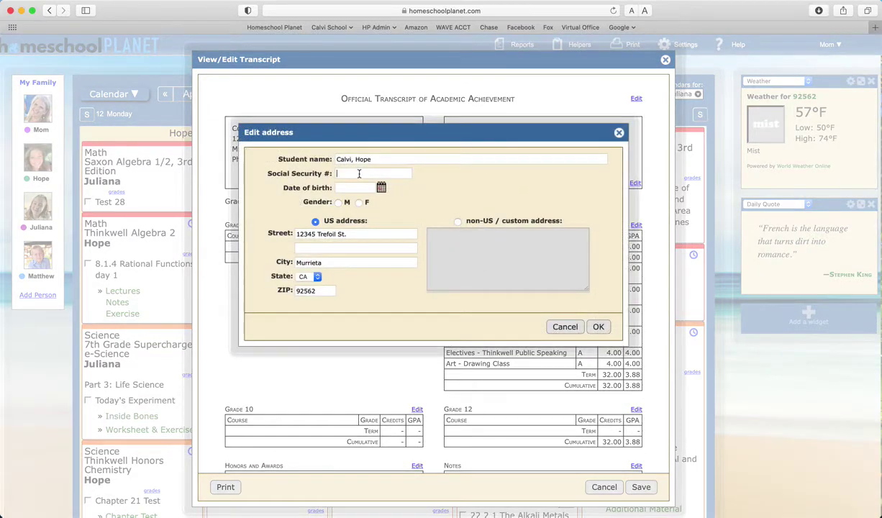
click(599, 328)
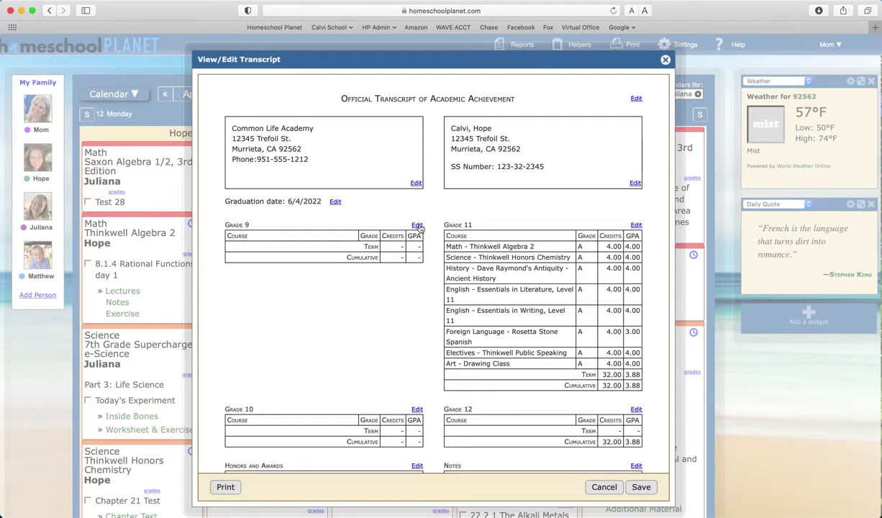
click(419, 226)
Add Grade 9 courses Algebra I (5 credits, A-) and Language Arts 9 (5 credits, A).
click(437, 246)
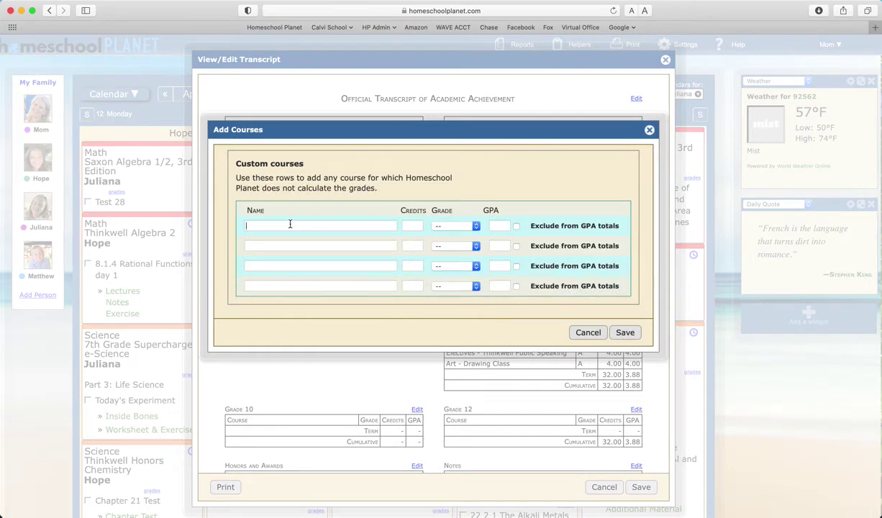
text(Algebra )
text(I)
text(5)
click(451, 226)
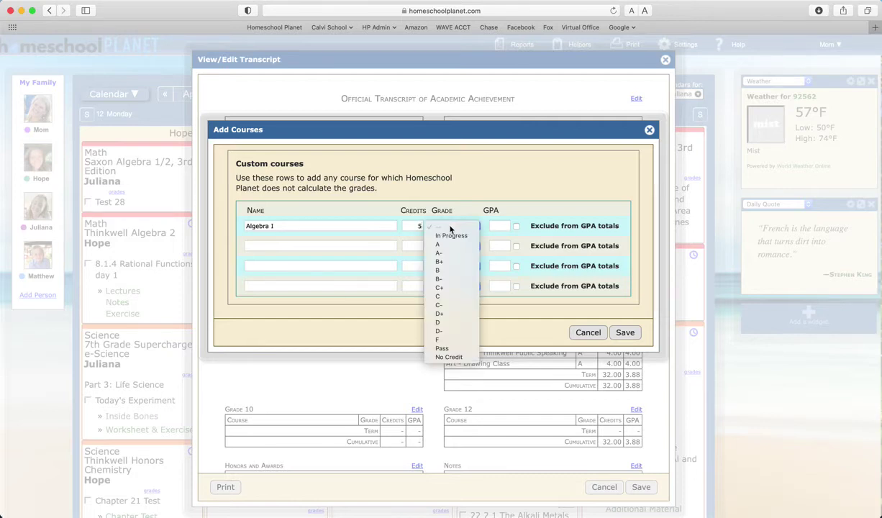
click(451, 253)
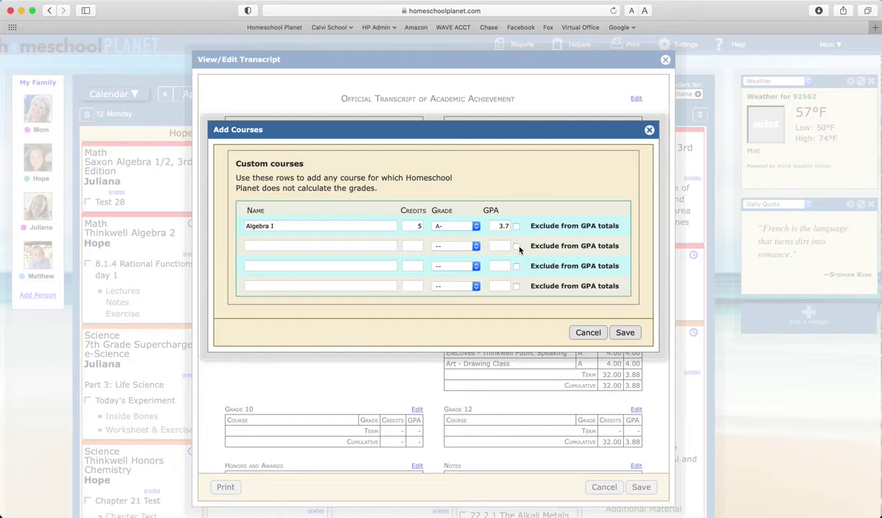
click(280, 245)
text(Language Arts 9)
click(417, 247)
text(5)
click(443, 246)
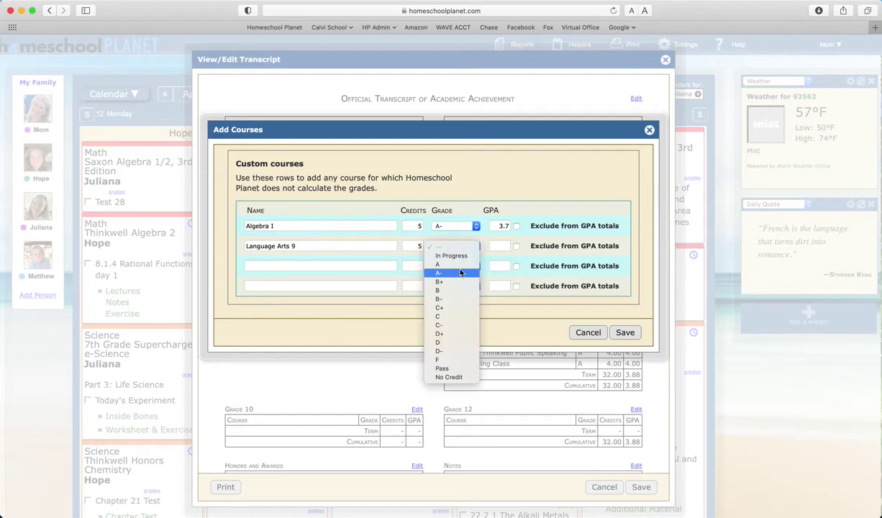
click(441, 264)
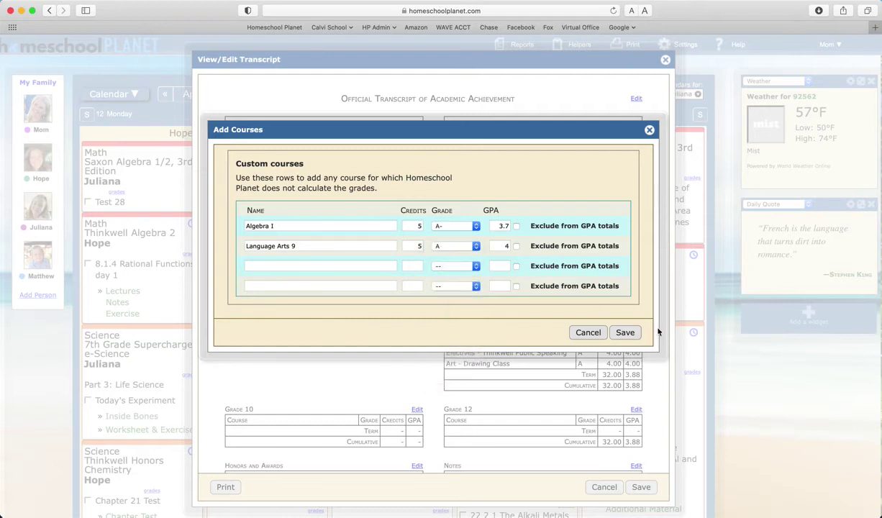
click(620, 333)
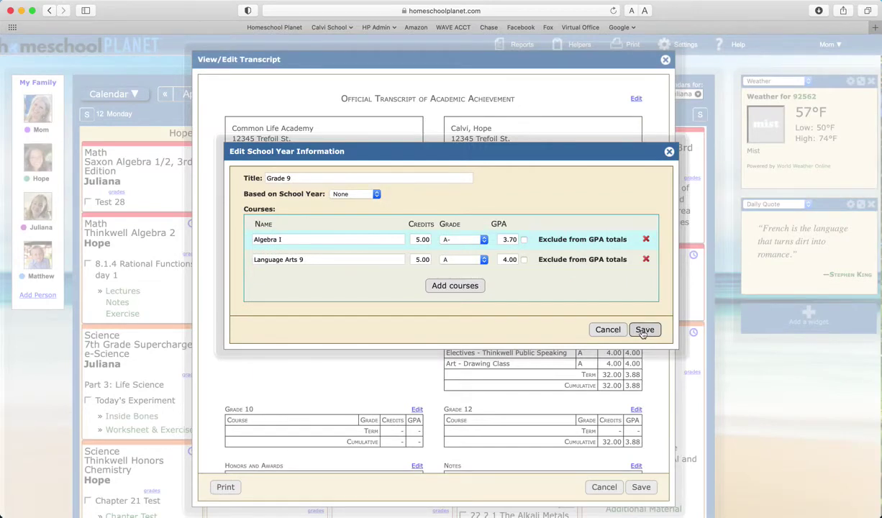
Save the Grade 9 school year, giving 10.00 credits and a 3.85 GPA.
click(644, 331)
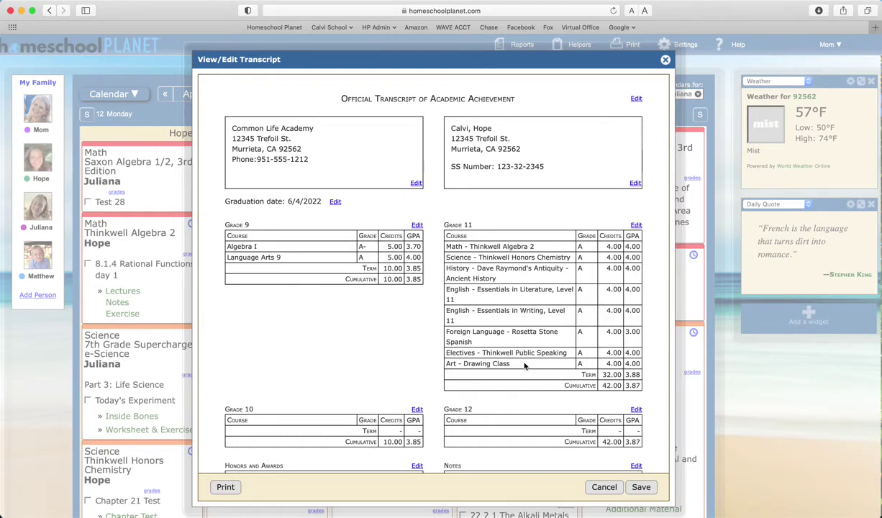
scroll(525, 366, down, 2)
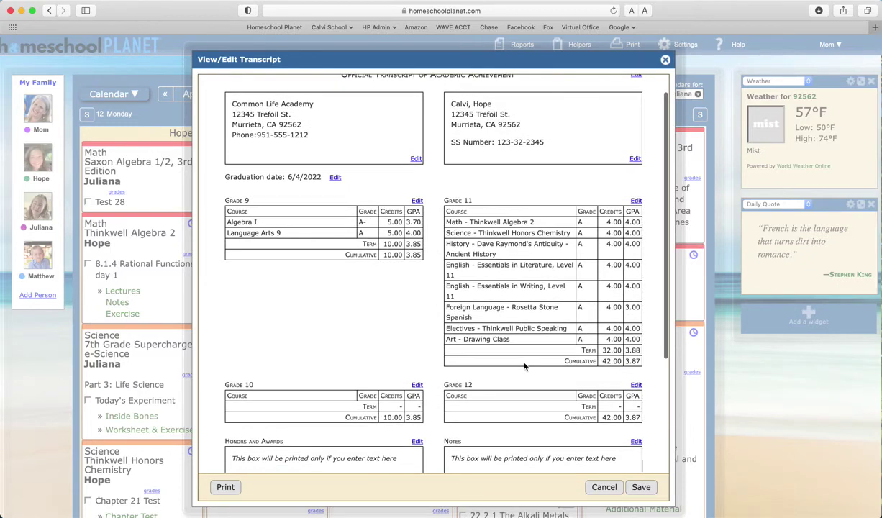
scroll(525, 366, down, 5)
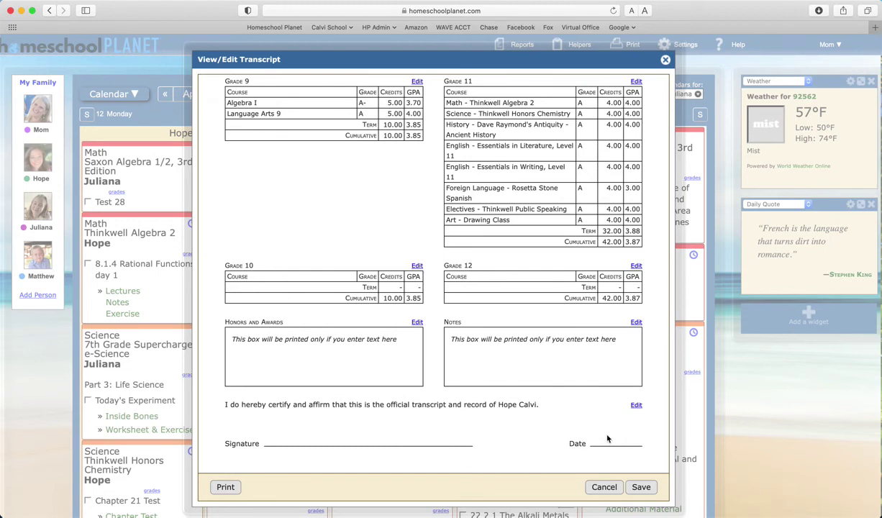
scroll(616, 414, up, 5)
scroll(615, 425, down, 8)
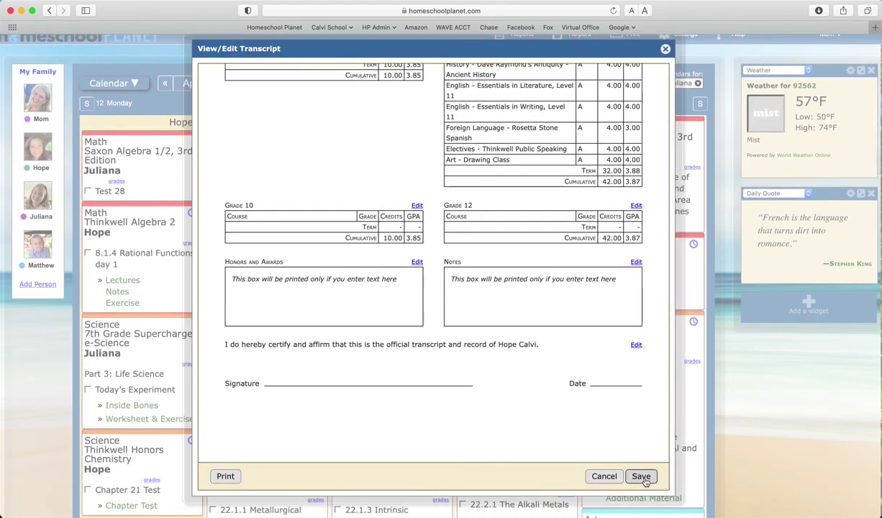
Print the finished transcript from the View/Edit Transcript window.
click(228, 473)
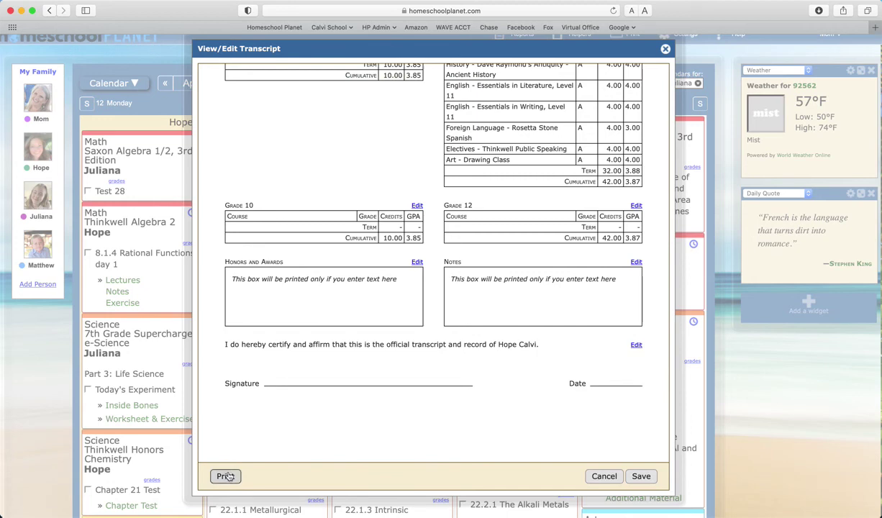